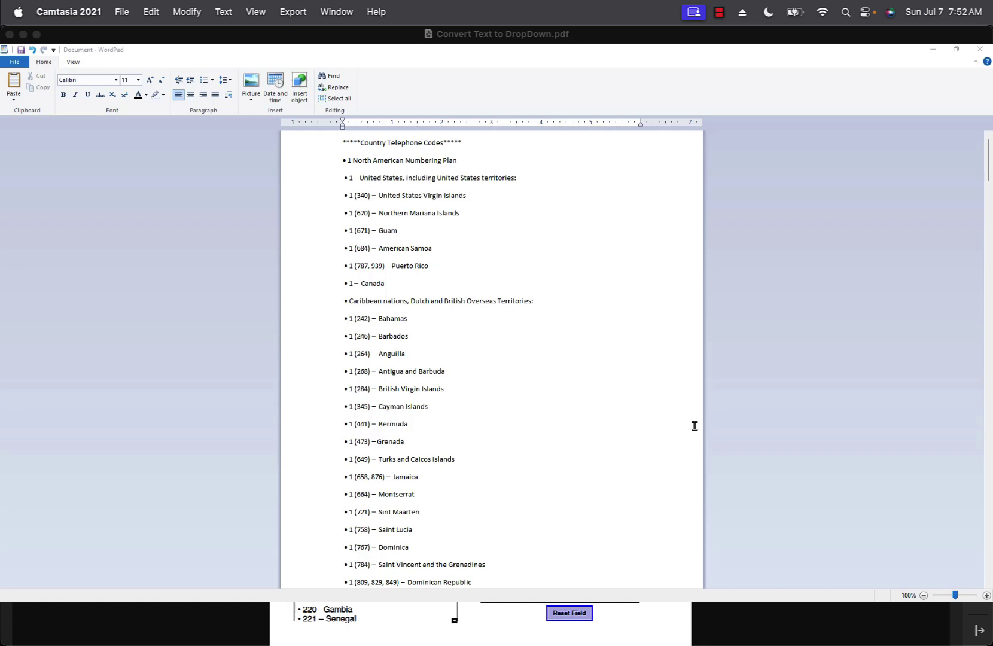
# - Copy the full country telephone code list from WordPad and switch to the Acrobat form
pyautogui.scroll(-1, 599, 202)
pyautogui.scroll(-20, 598, 202)
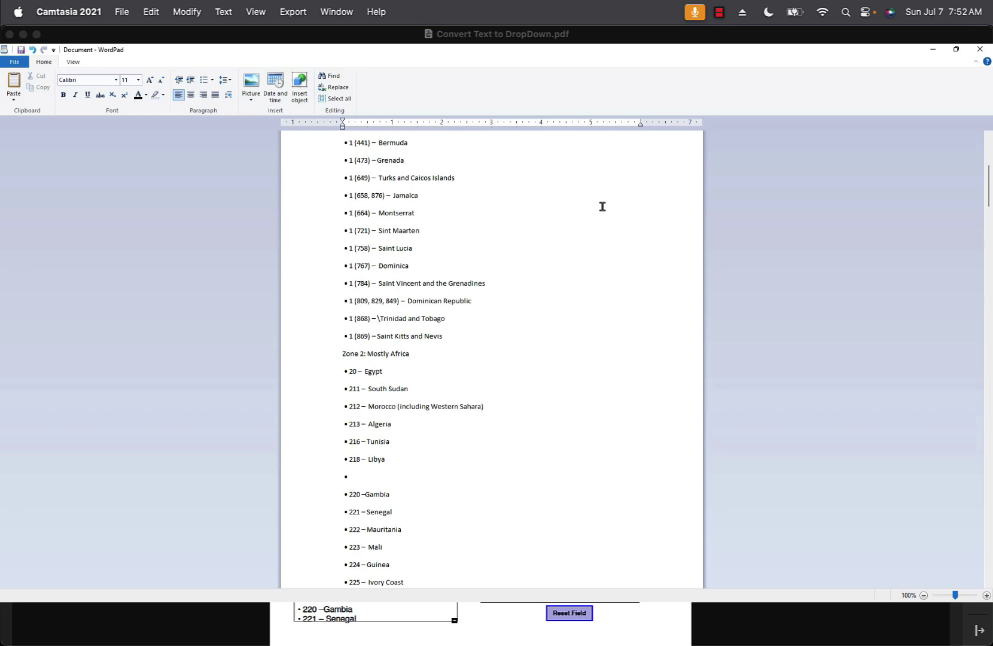
pyautogui.scroll(-20, 616, 259)
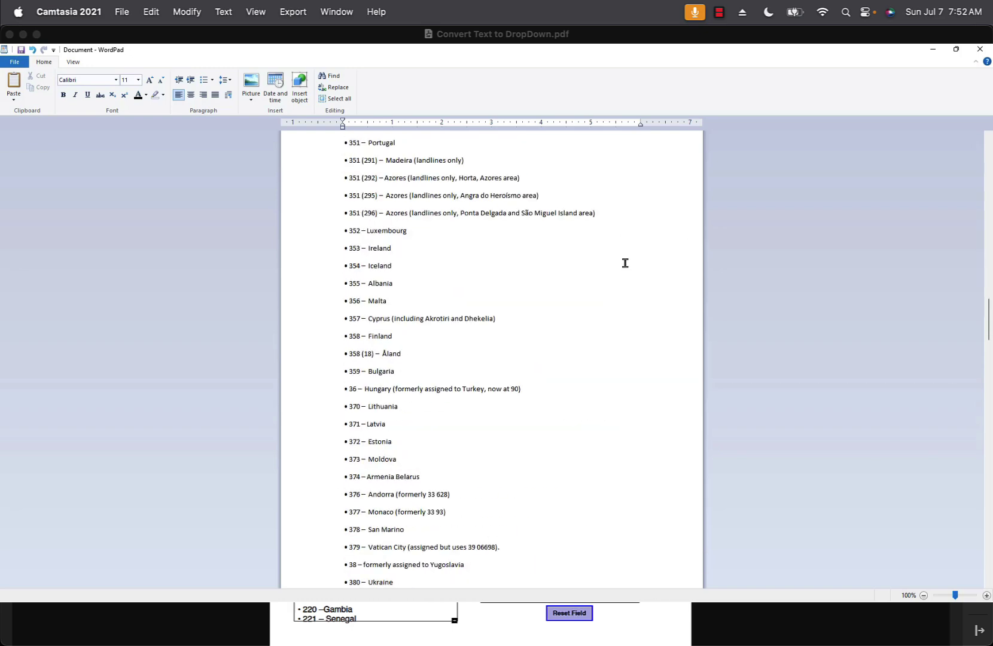
pyautogui.scroll(-20, 674, 259)
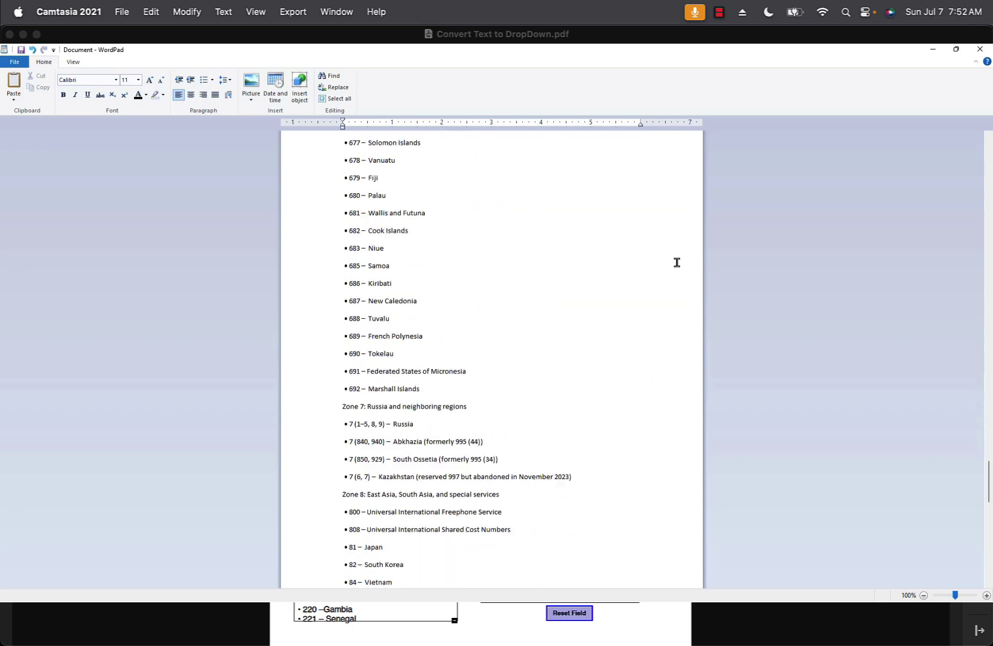
pyautogui.scroll(20, 650, 298)
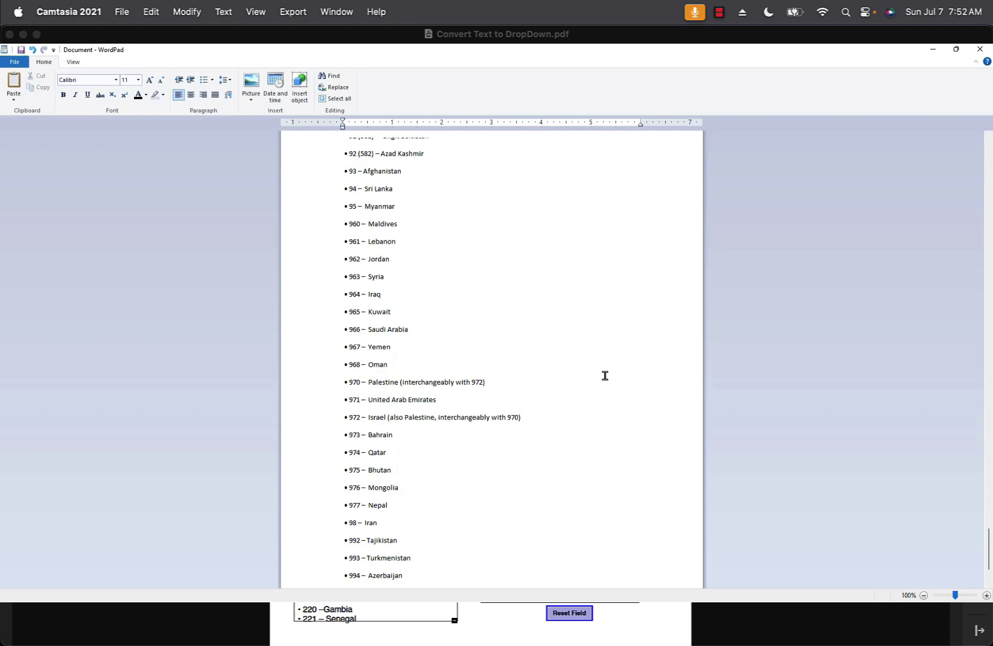
pyautogui.scroll(20, 666, 326)
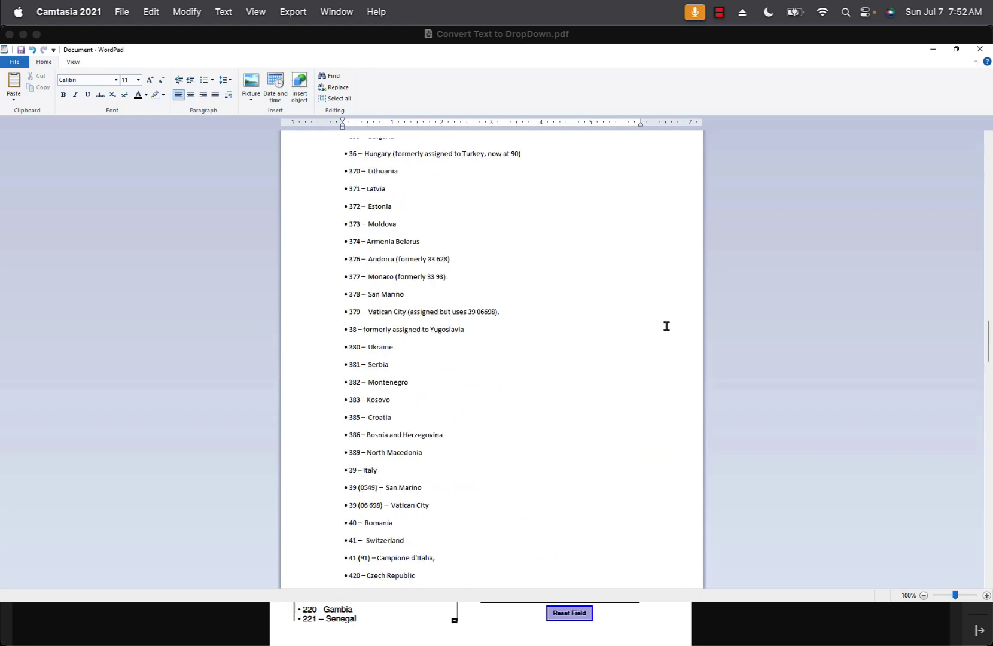
pyautogui.scroll(6, 667, 326)
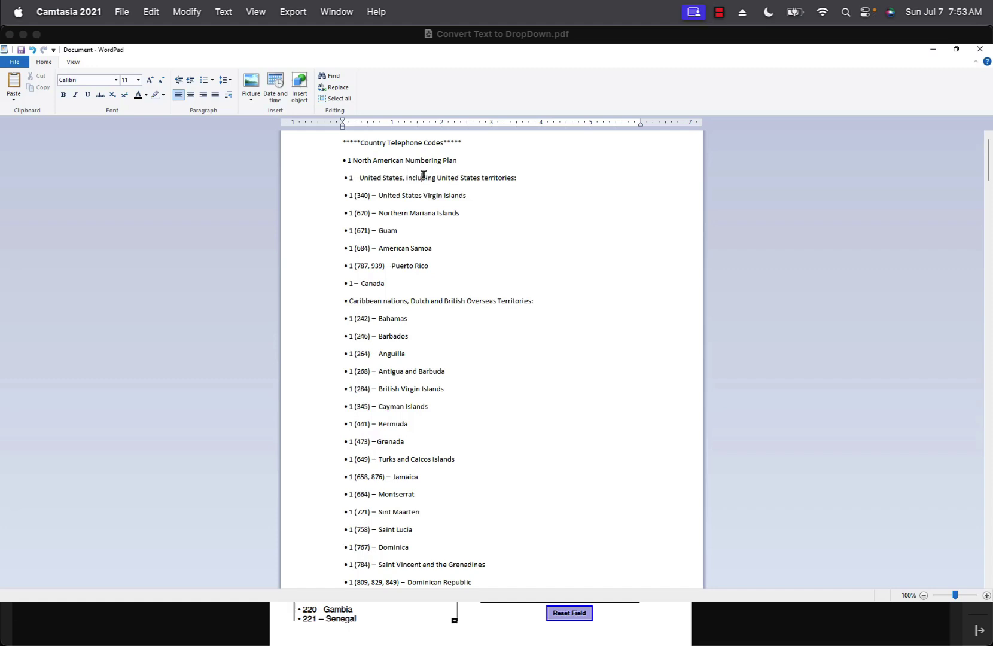
pyautogui.hotkey('ctrl', 'a')
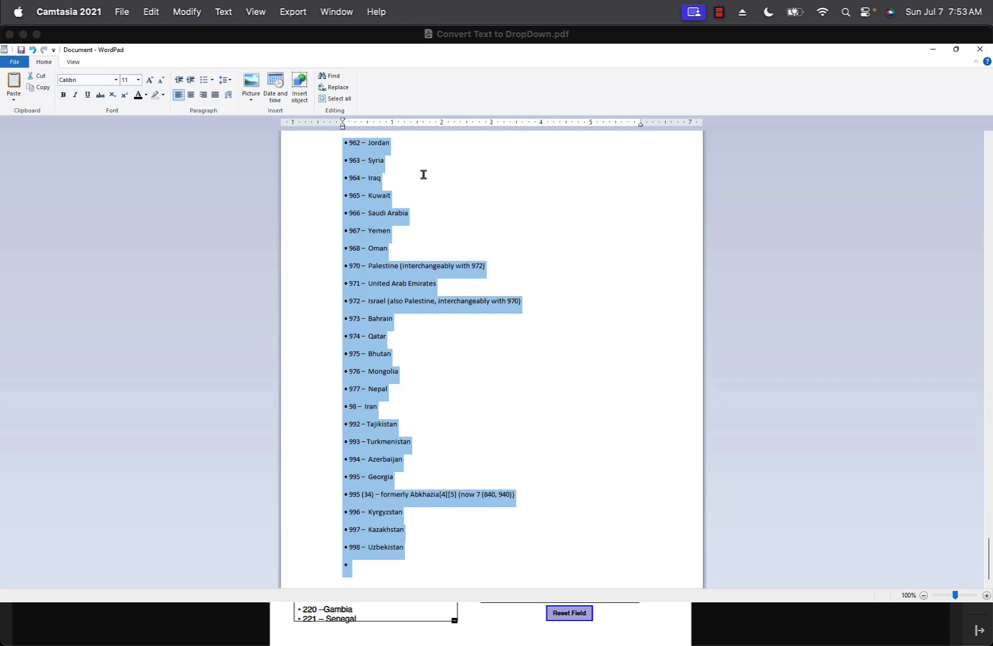
pyautogui.hotkey('alt', 'Tab')
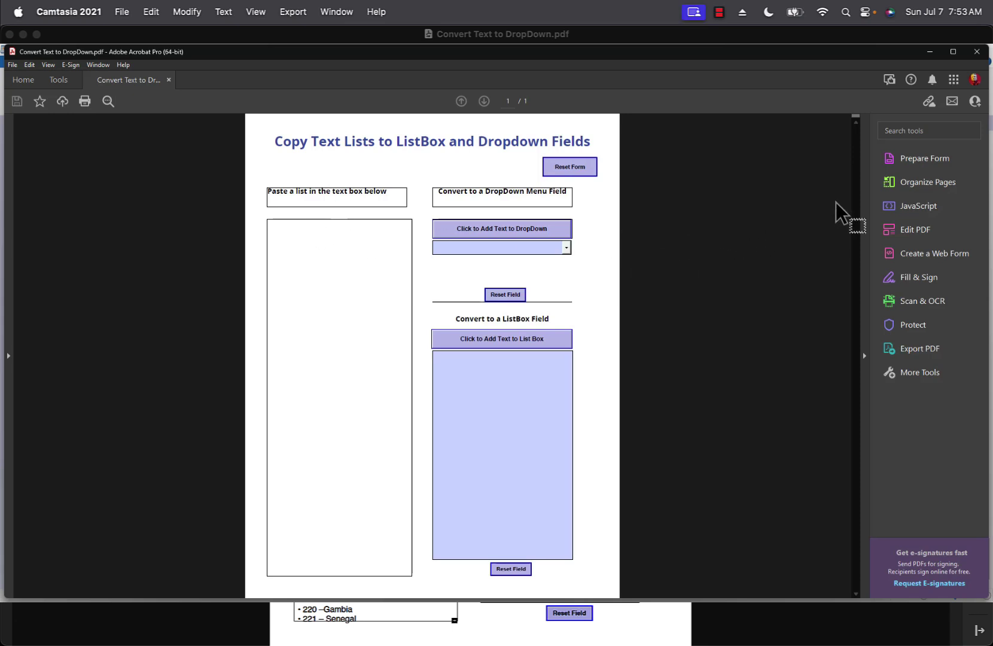
# - In Prepare Form mode, confirm the textData field's Multi-line option is enabled
pyautogui.click(916, 160)
pyautogui.click(344, 281)
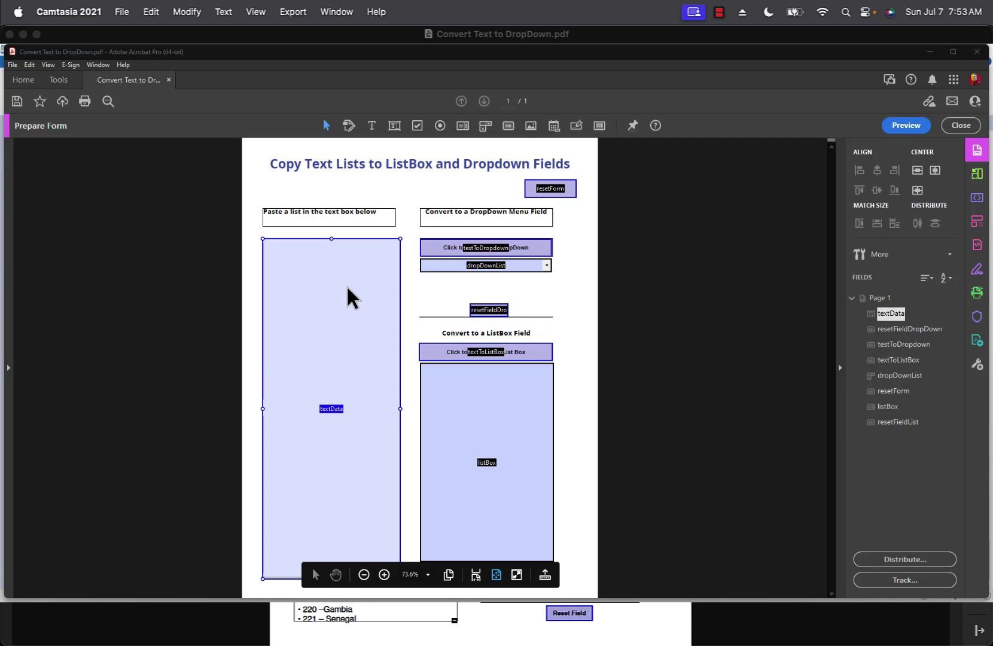
pyautogui.doubleClick(346, 285)
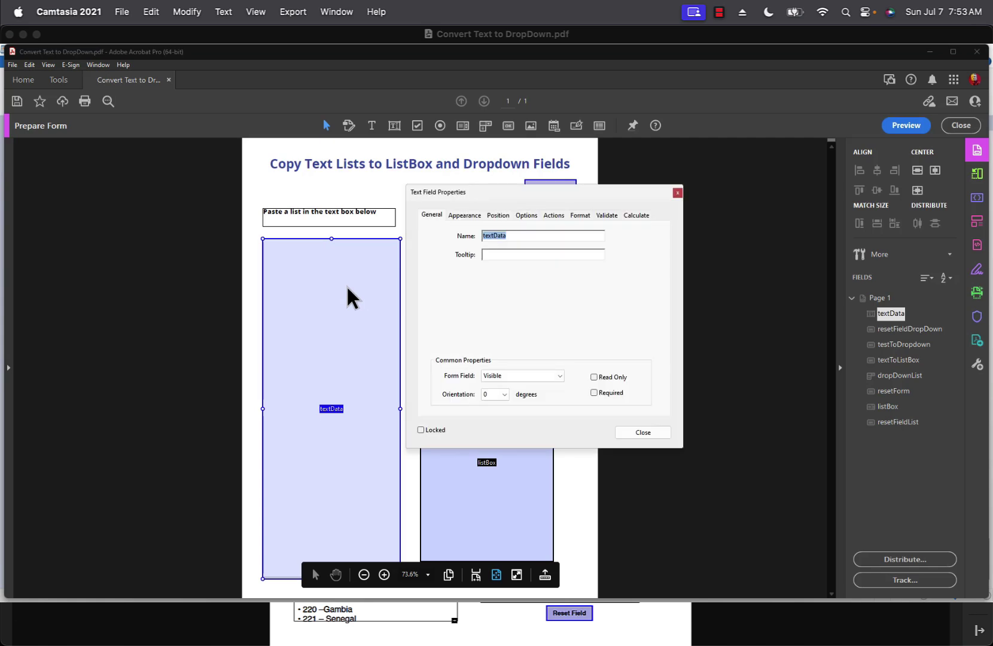
pyautogui.click(524, 216)
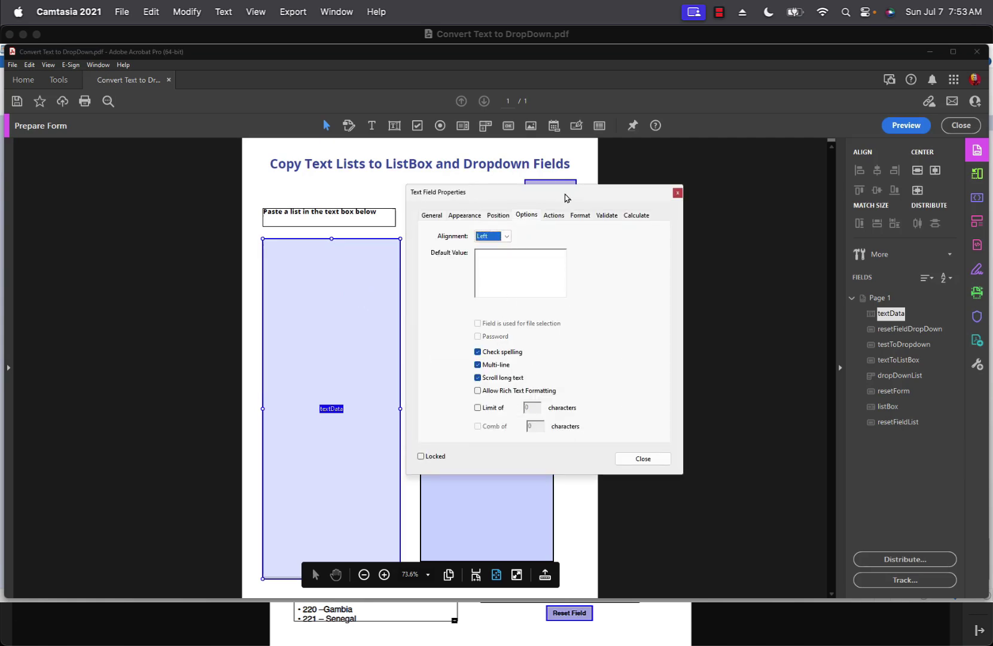
pyautogui.moveTo(566, 198); pyautogui.dragTo(700, 175)
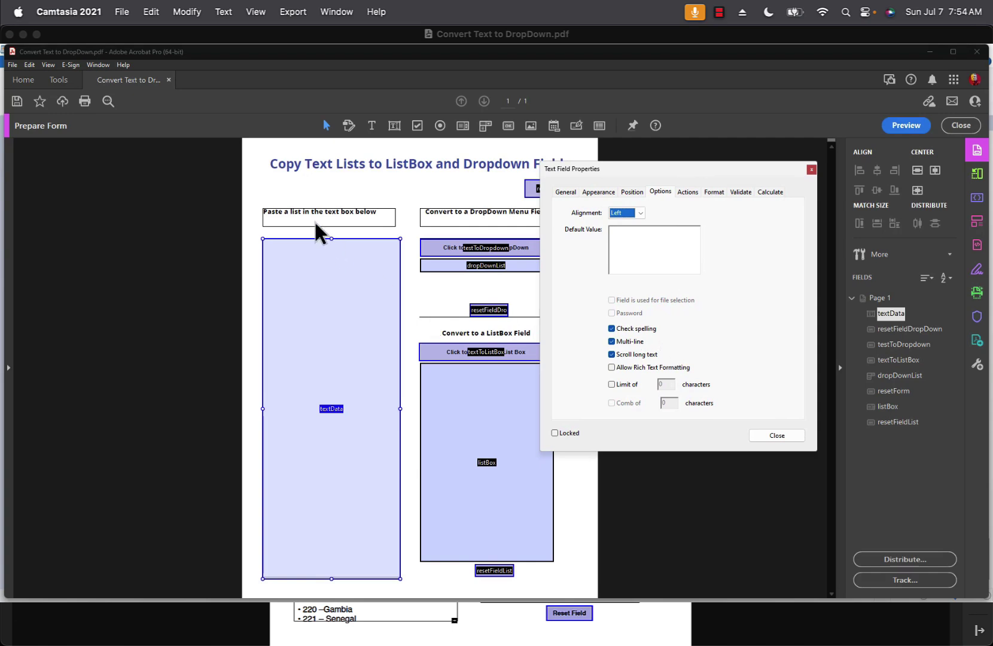
pyautogui.click(776, 436)
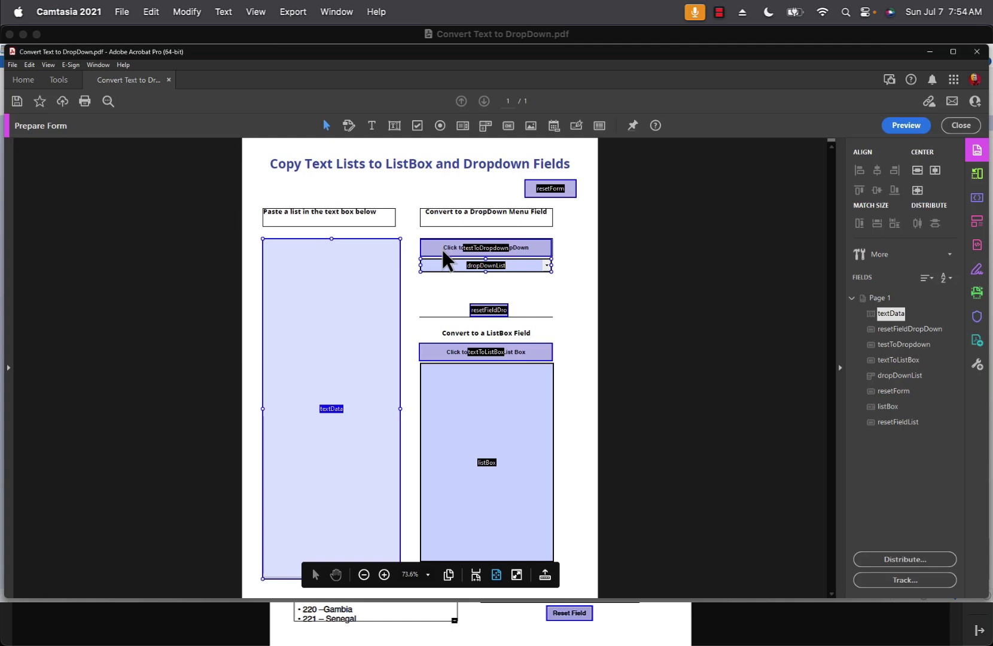
# - Preview the form and paste the country code list into the large textData field
pyautogui.click(906, 125)
pyautogui.click(352, 254)
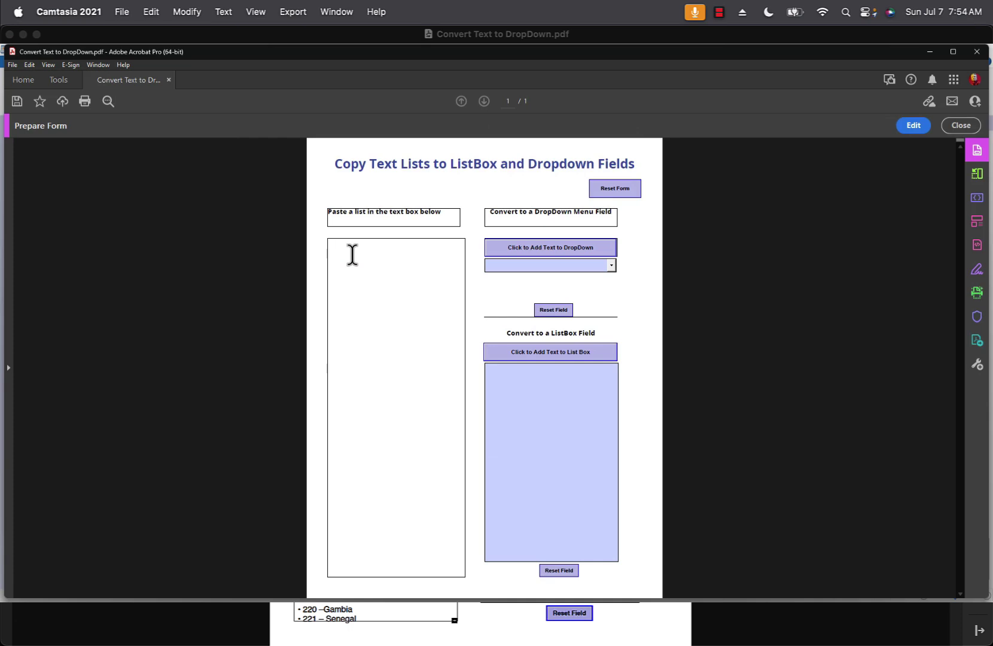
pyautogui.hotkey('ctrl', 'v')
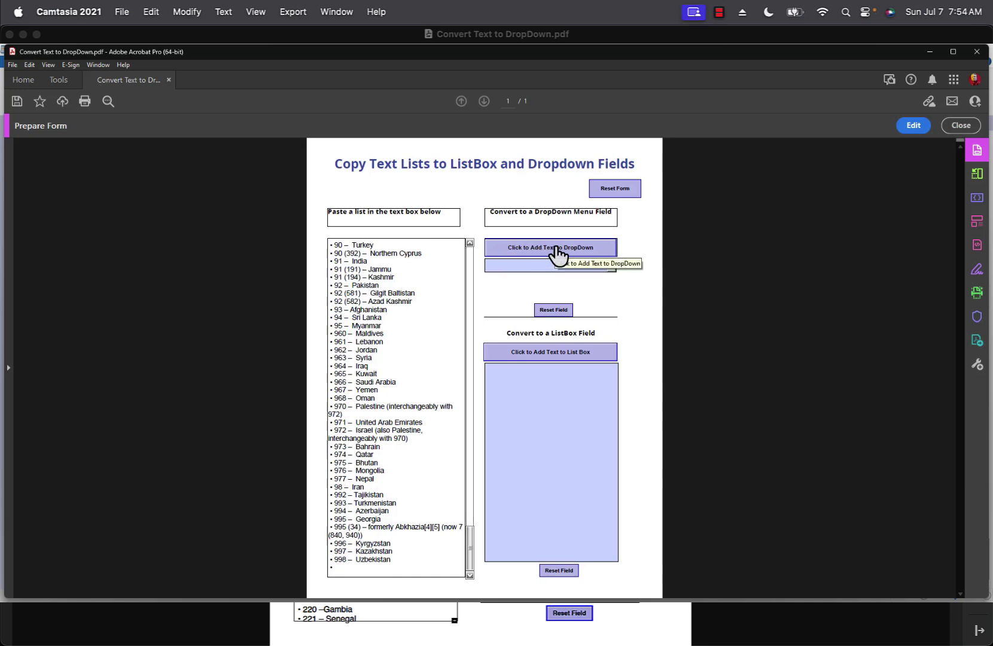
# - Load the pasted list into the dropdown and list box, checking their country entries
pyautogui.click(525, 250)
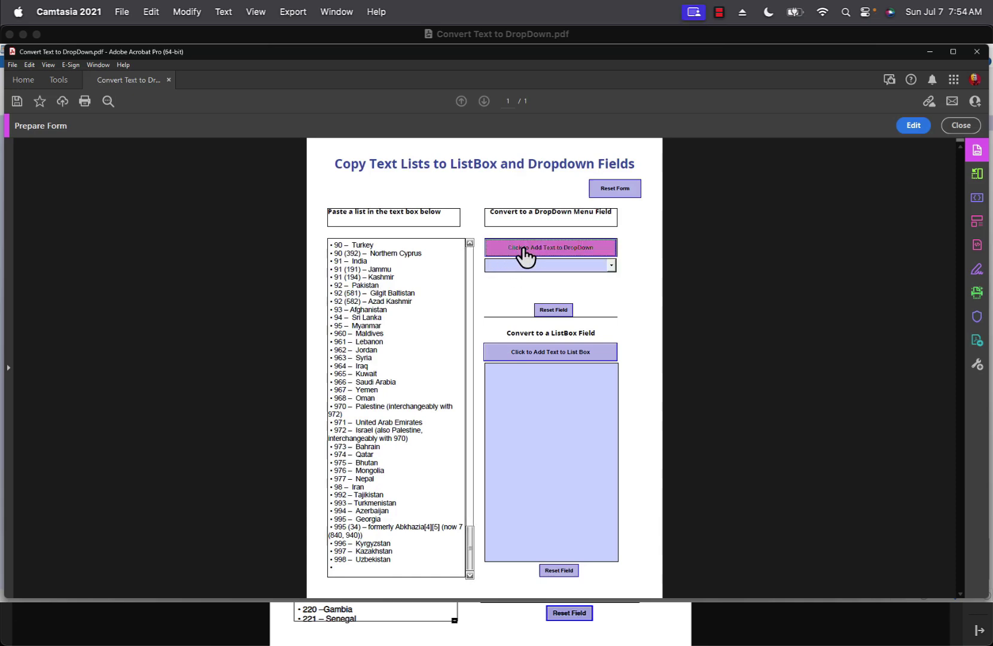
pyautogui.click(609, 265)
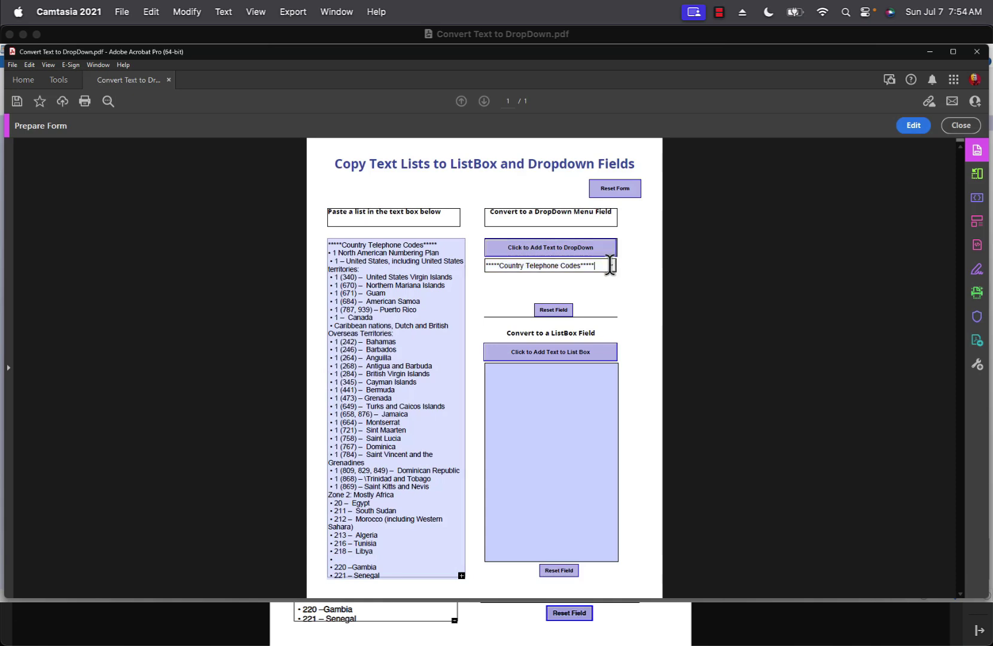
pyautogui.click(610, 265)
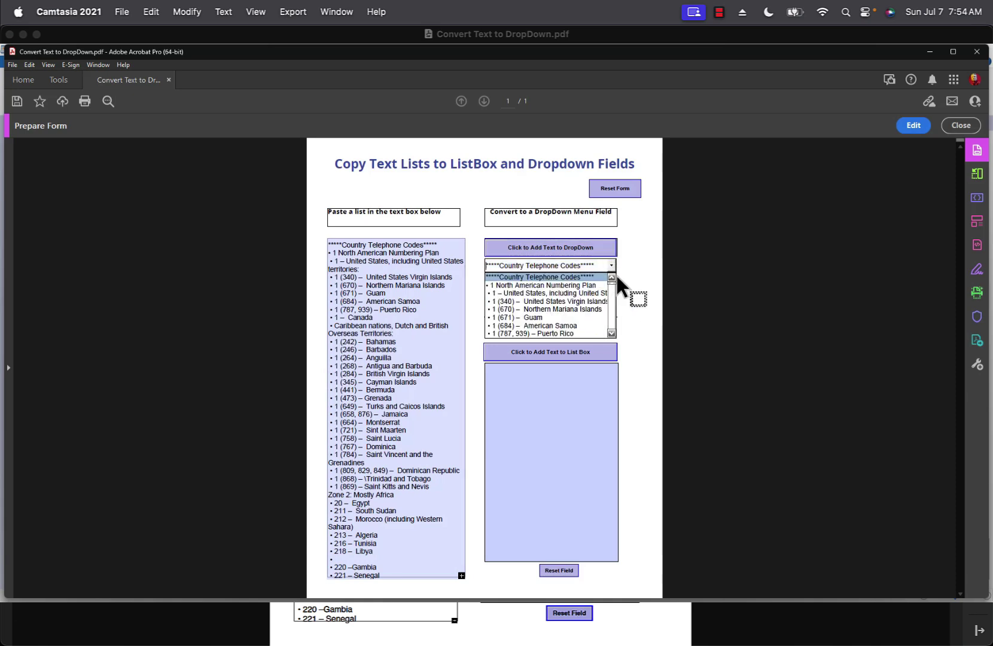
pyautogui.moveTo(611, 280)
pyautogui.mouseDown()
pyautogui.moveTo(607, 325)
pyautogui.moveTo(611, 274)
pyautogui.mouseUp()
pyautogui.click(580, 359)
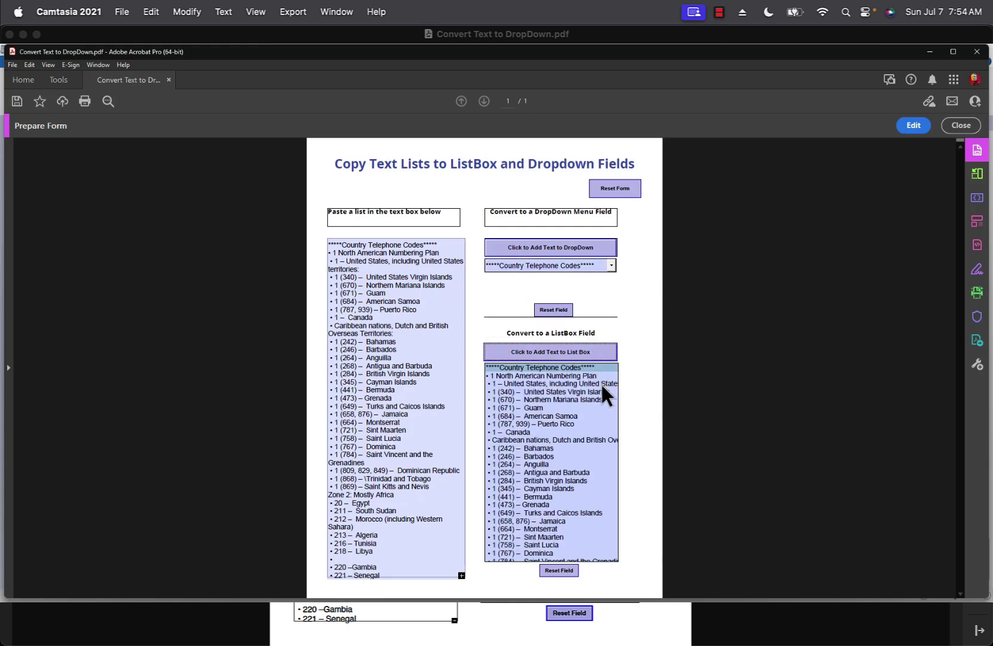
pyautogui.moveTo(612, 374)
pyautogui.mouseDown()
pyautogui.moveTo(617, 543)
pyautogui.moveTo(625, 370)
pyautogui.mouseUp()
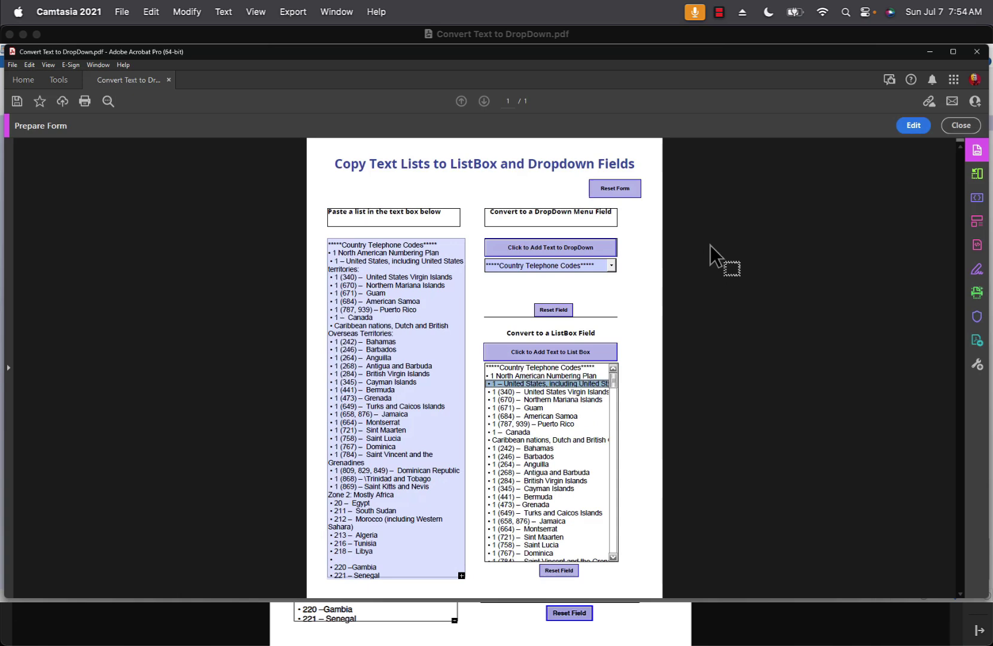
# - Open the testToDropdown button's Run a JavaScript action and read its script in a widened editor
pyautogui.click(914, 125)
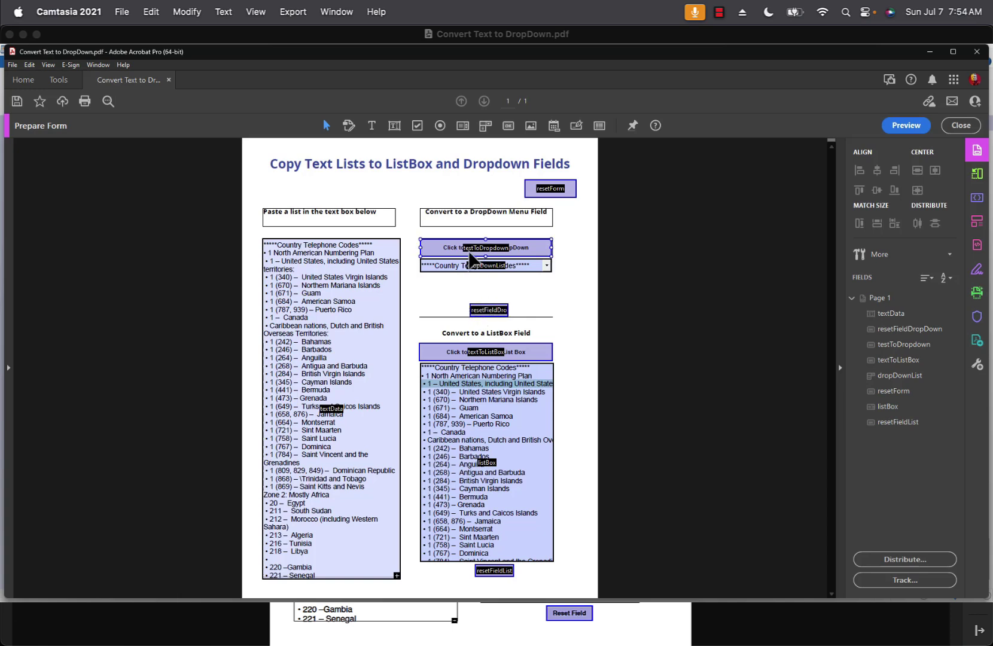
pyautogui.doubleClick(470, 251)
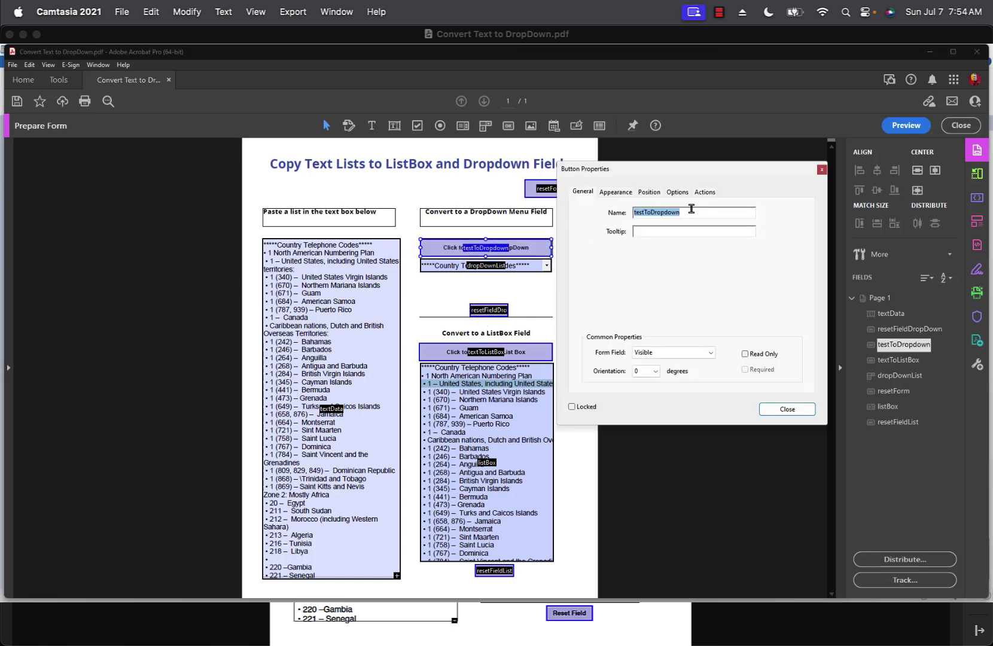
pyautogui.click(705, 192)
pyautogui.click(637, 320)
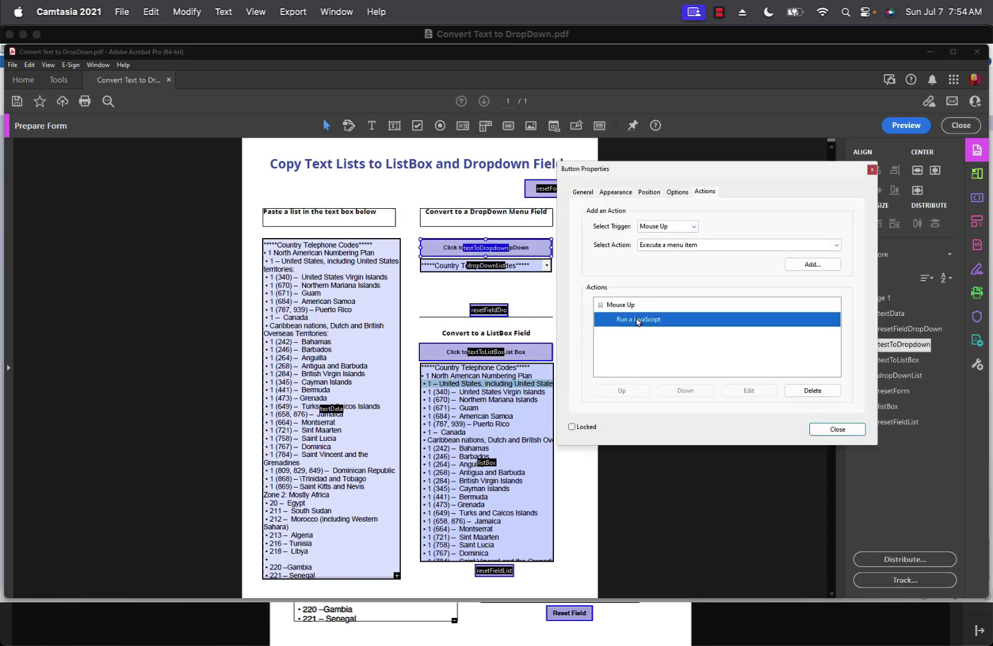
pyautogui.click(749, 391)
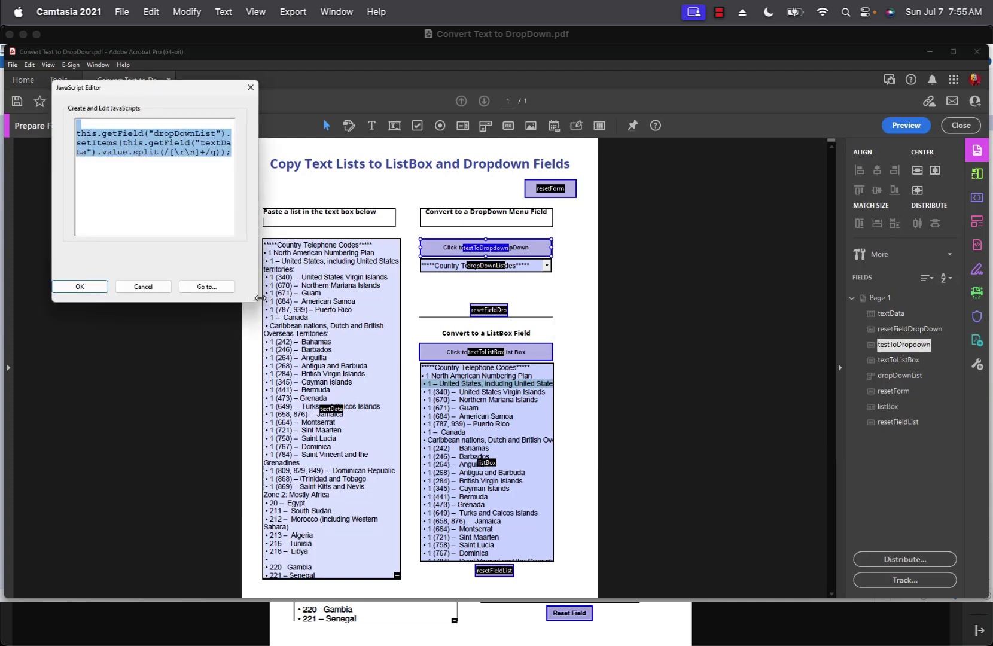
pyautogui.moveTo(257, 301); pyautogui.dragTo(670, 440)
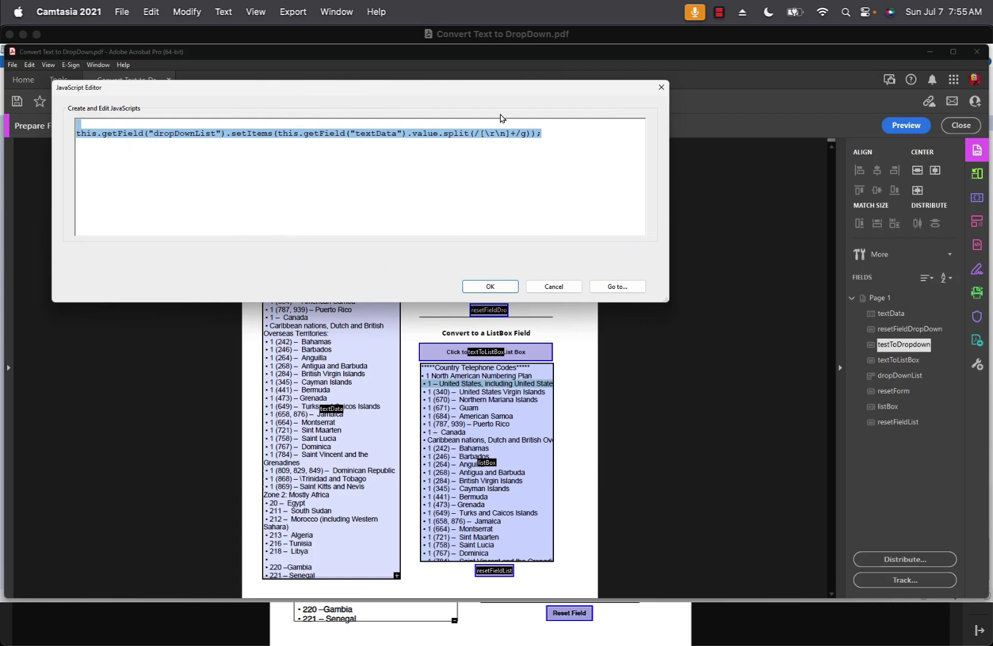
pyautogui.moveTo(501, 91); pyautogui.dragTo(632, 218)
pyautogui.click(599, 301)
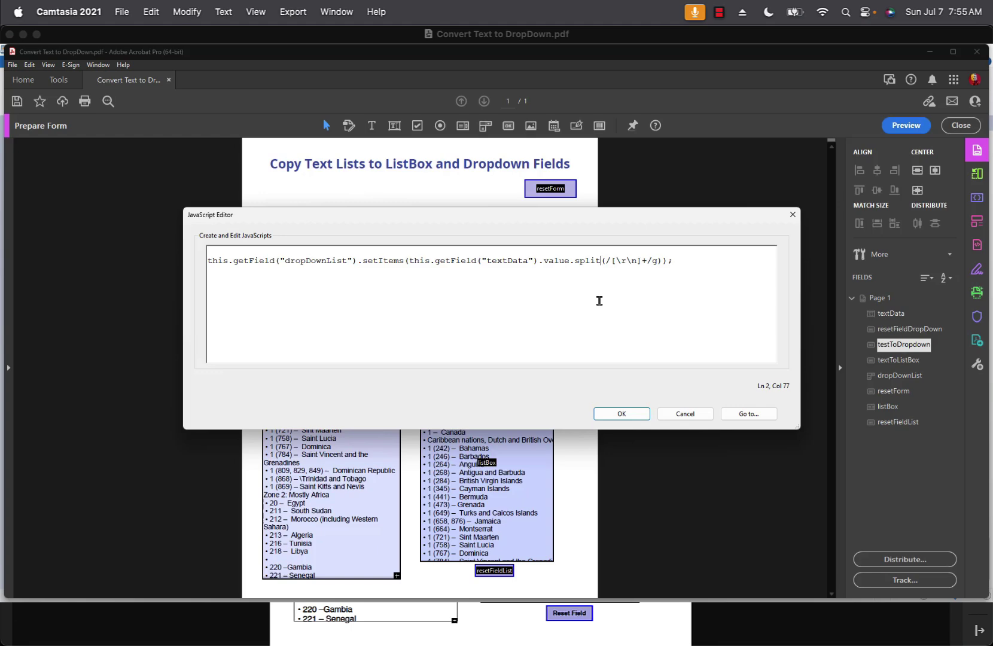
pyautogui.click(606, 421)
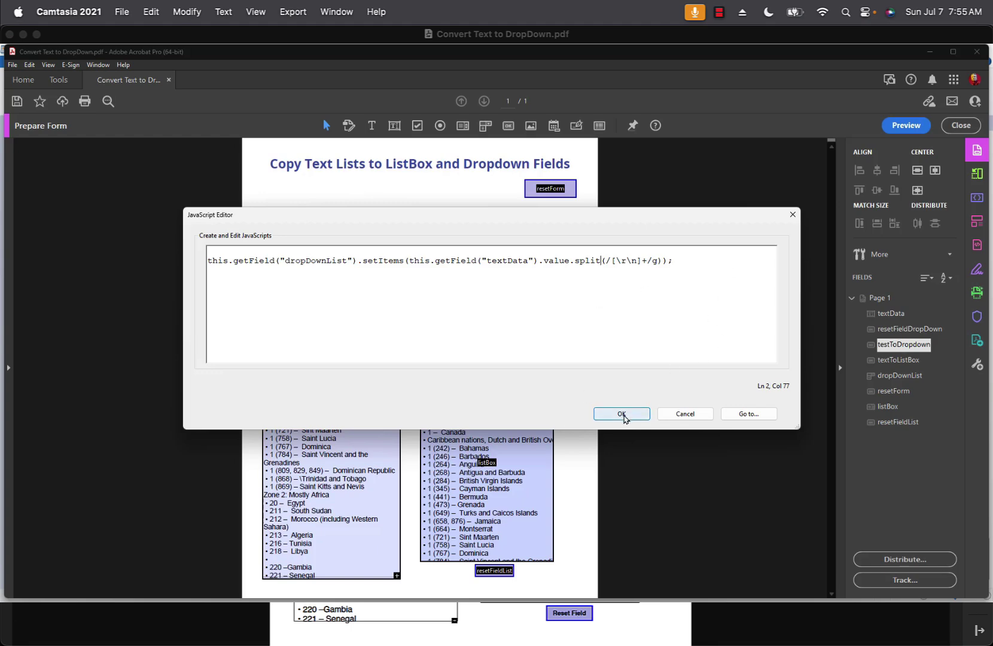